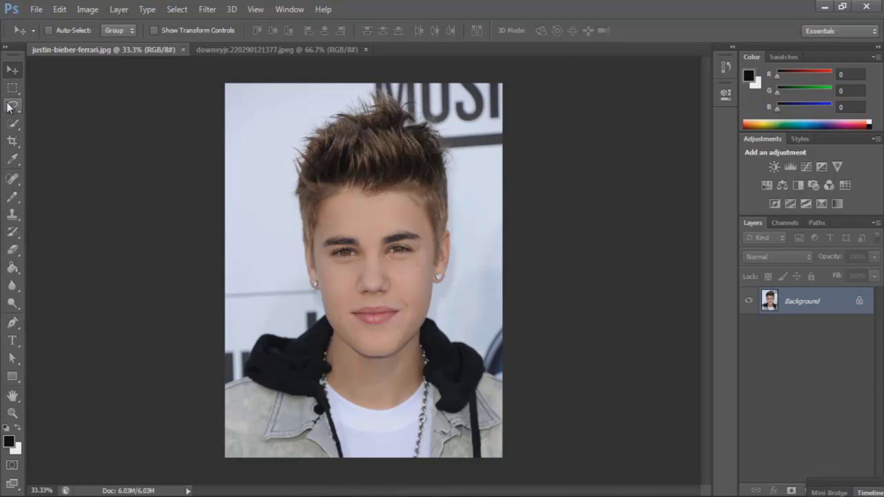
# Lasso-select and copy the young man's face, then switch to the downeyjr.jpeg portrait.
pyautogui.press('l')
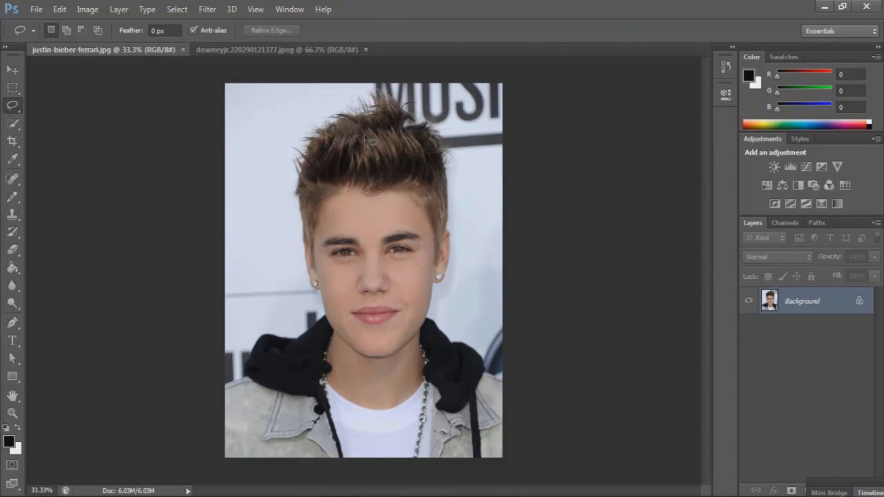
pyautogui.moveTo(325, 229)
pyautogui.mouseDown()
pyautogui.moveTo(401, 224)
pyautogui.moveTo(425, 241)
pyautogui.moveTo(424, 305)
pyautogui.moveTo(403, 333)
pyautogui.moveTo(378, 340)
pyautogui.moveTo(343, 319)
pyautogui.moveTo(323, 259)
pyautogui.moveTo(327, 229)
pyautogui.mouseUp()
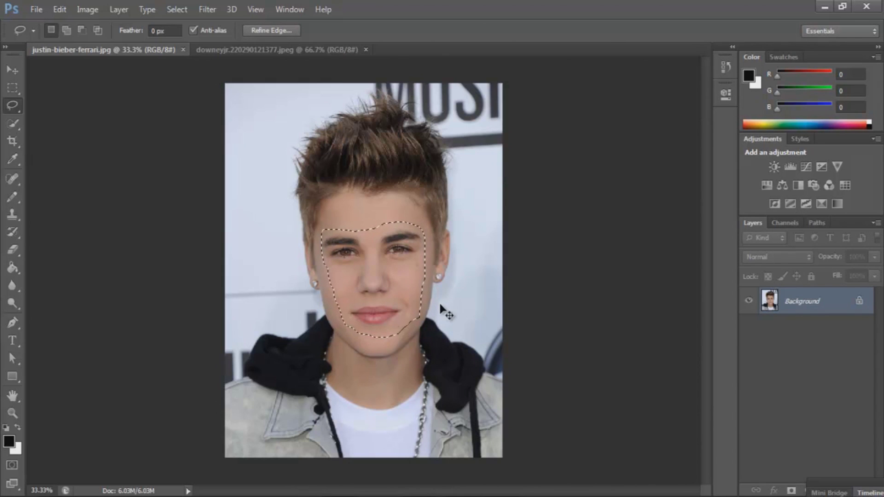
pyautogui.click(278, 51)
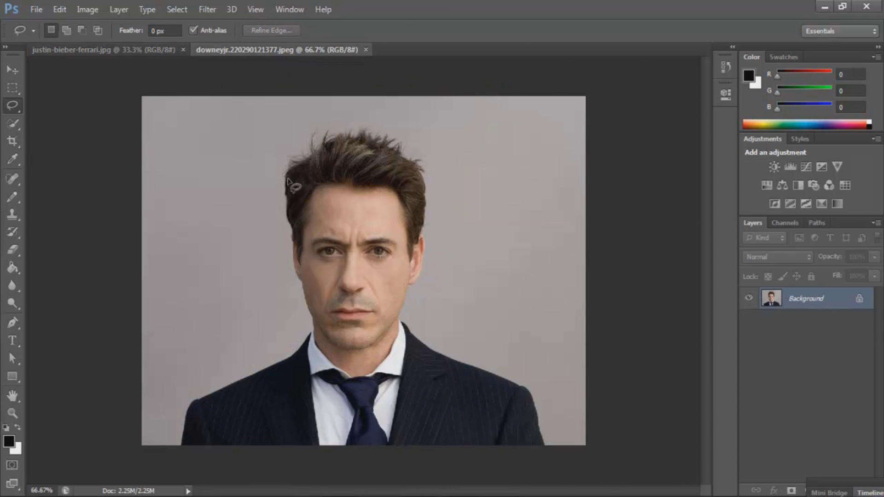
# Paste the face as a new layer, shrink it toward head size, and set opacity to about 50%.
pyautogui.hotkey('ctrl', 'v')
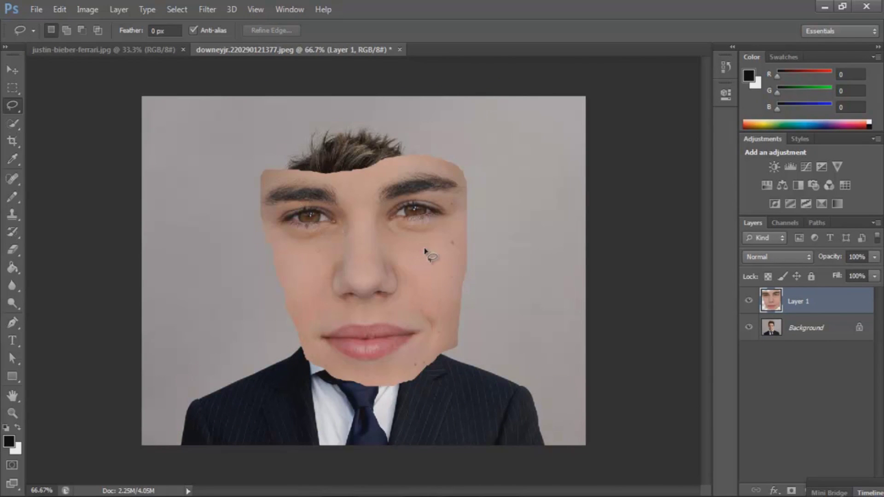
pyautogui.hotkey('ctrl', 't')
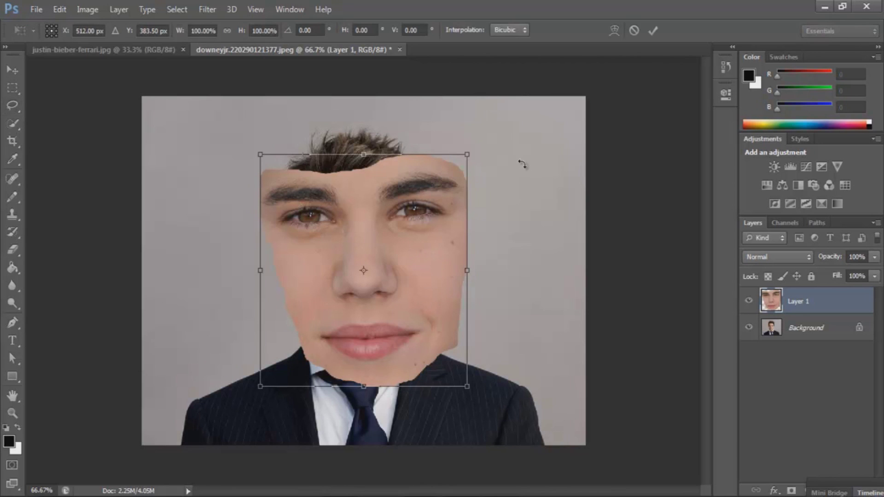
pyautogui.moveTo(470, 152); pyautogui.dragTo(375, 235)
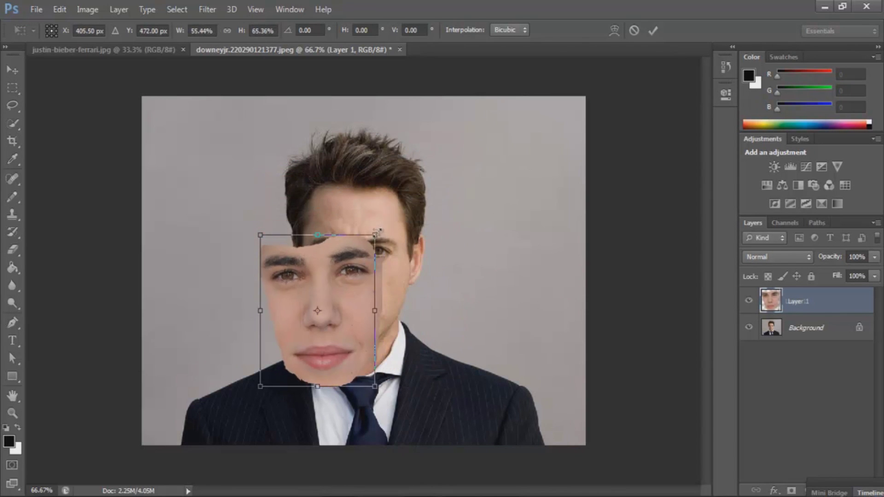
pyautogui.click(874, 257)
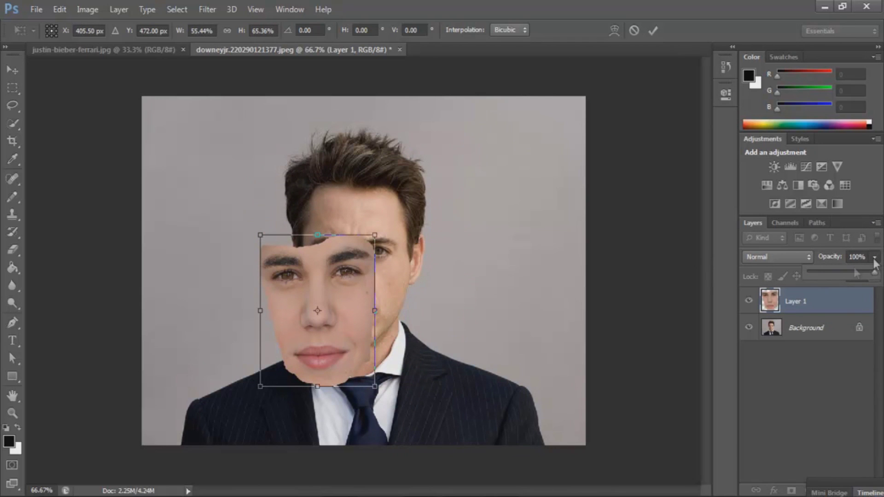
pyautogui.click(841, 273)
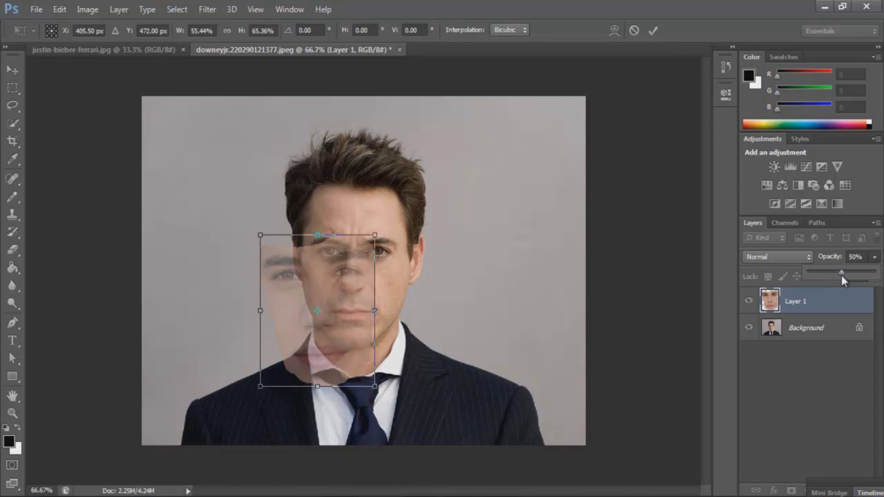
# Move, tilt (about 4.58°), narrow and shorten the face to align it over his features.
pyautogui.moveTo(364, 255); pyautogui.dragTo(396, 229)
pyautogui.moveTo(427, 202); pyautogui.dragTo(404, 219)
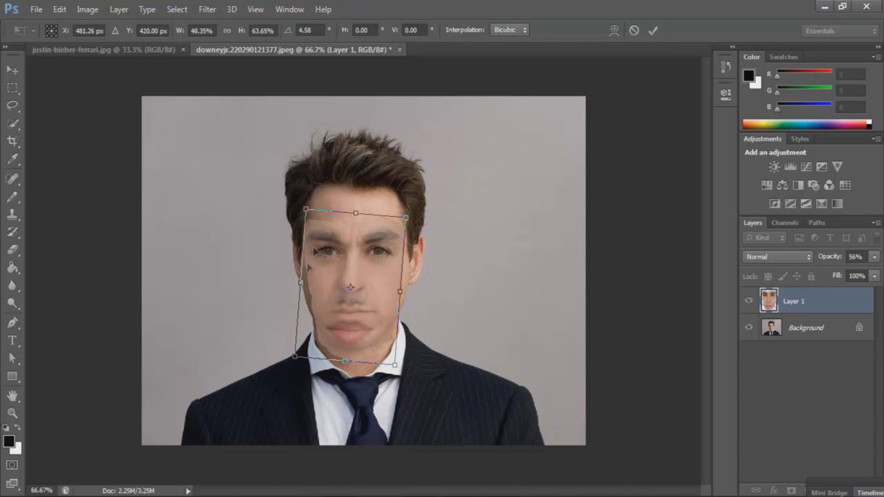
pyautogui.moveTo(297, 282); pyautogui.dragTo(304, 283)
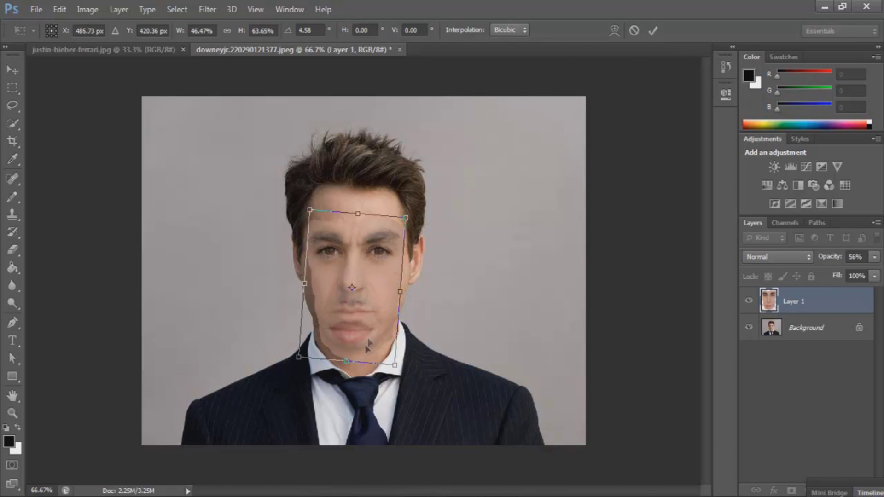
pyautogui.moveTo(345, 359); pyautogui.dragTo(353, 331)
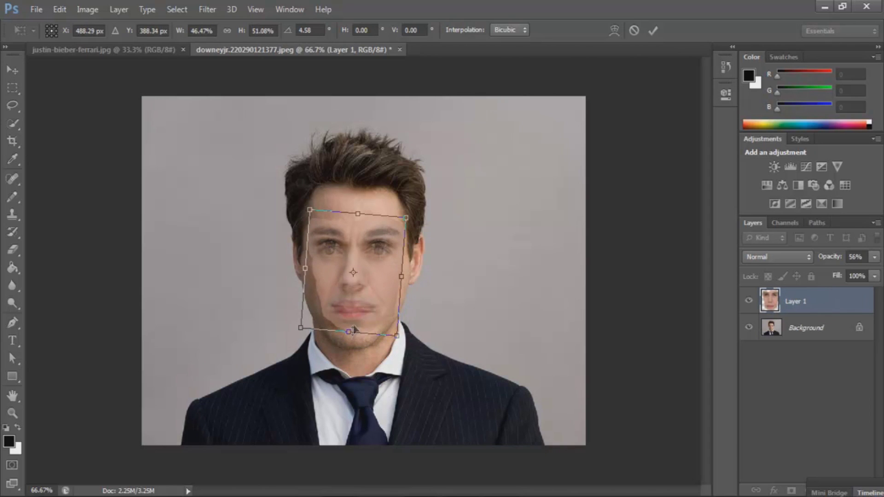
pyautogui.press('Down')
pyautogui.press('Down')
pyautogui.press('Down')
pyautogui.press('Down')
pyautogui.press('Down')
pyautogui.press('Down')
pyautogui.press('Down')
pyautogui.press('Down')
pyautogui.press('Down')
pyautogui.press('Down')
pyautogui.press('Down')
pyautogui.press('Down')
pyautogui.press('Down')
pyautogui.press('Down')
pyautogui.press('Down')
pyautogui.press('Down')
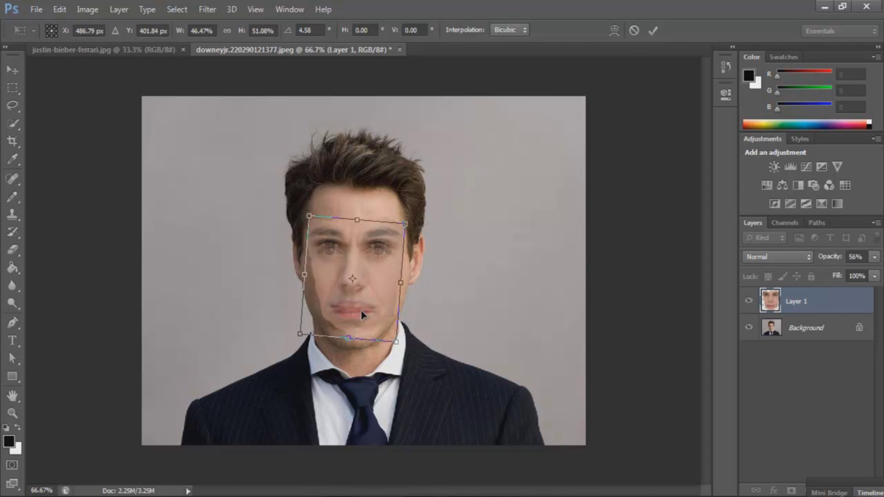
pyautogui.press('Up')
pyautogui.press('Up')
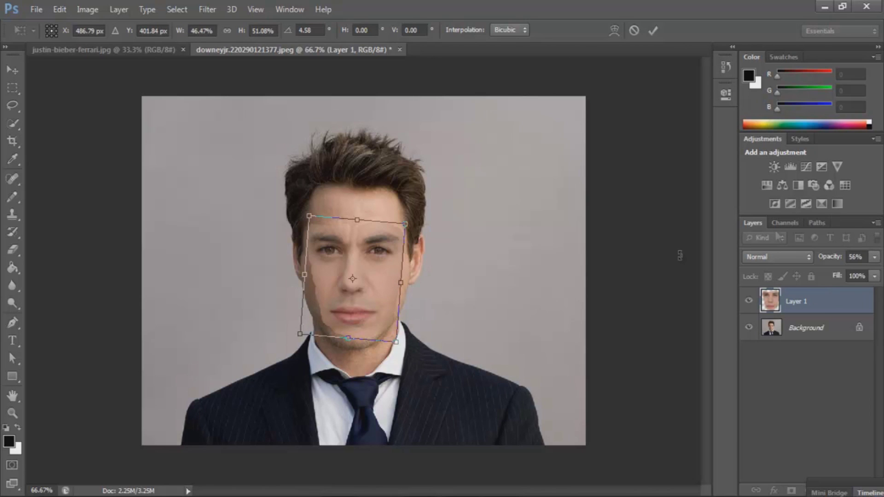
# Restore Layer 1 to 100% opacity and apply the transform.
pyautogui.click(874, 257)
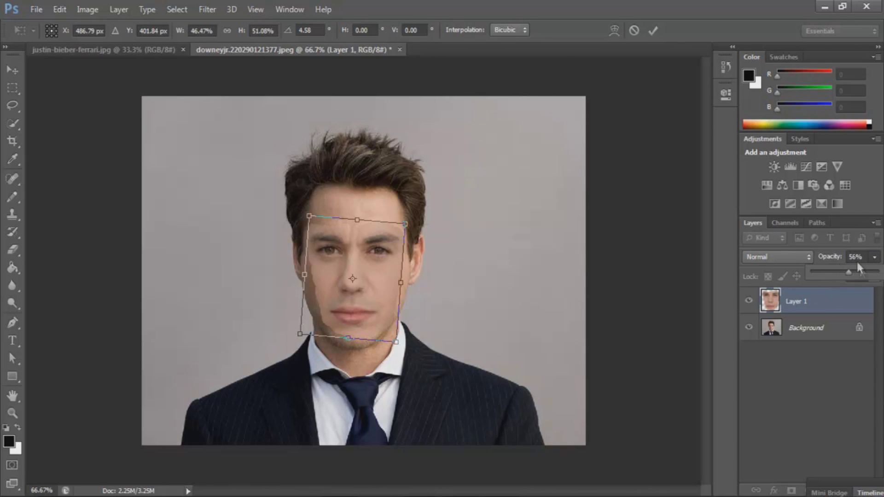
pyautogui.moveTo(851, 273); pyautogui.dragTo(878, 272)
pyautogui.click(602, 283)
pyautogui.press('Return')
pyautogui.press('l')
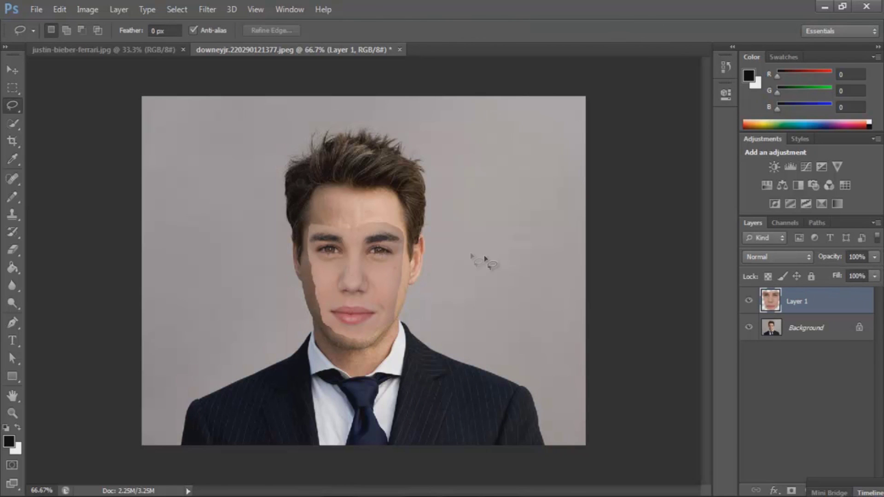
# Duplicate the Background layer as Background copy, hide the original, and reselect Layer 1.
pyautogui.click(813, 325)
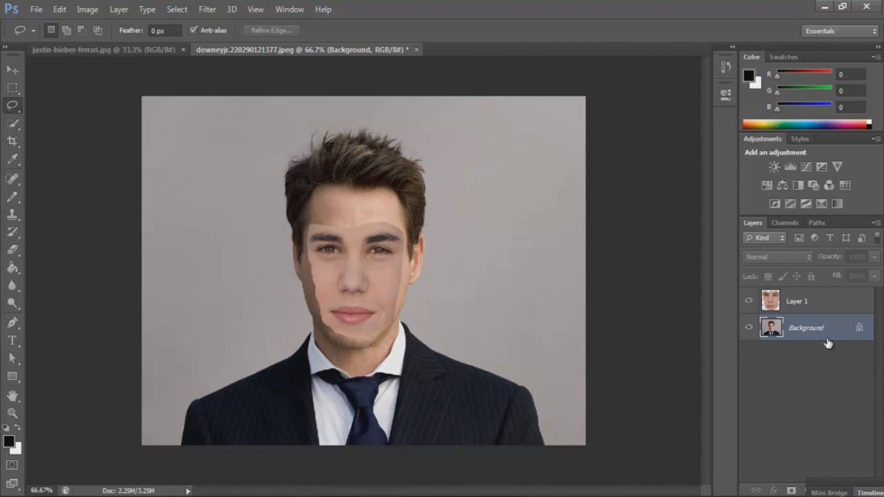
pyautogui.hotkey('ctrl', 'j')
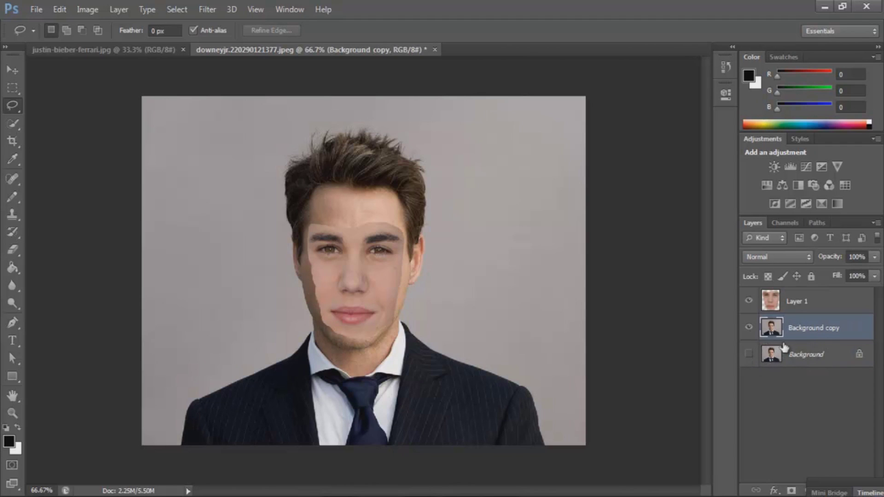
pyautogui.click(787, 302)
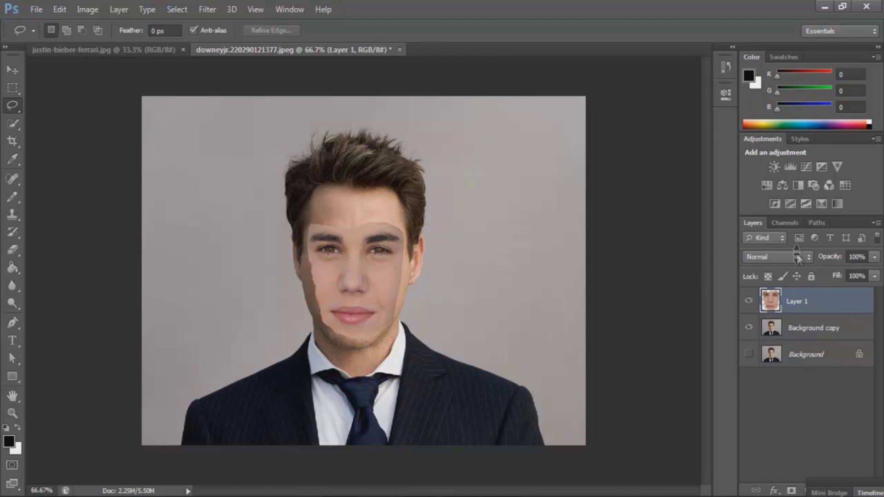
# Load Layer 1's face pixels as a selection and contract it by 5 pixels.
pyautogui.rightClick(770, 299)
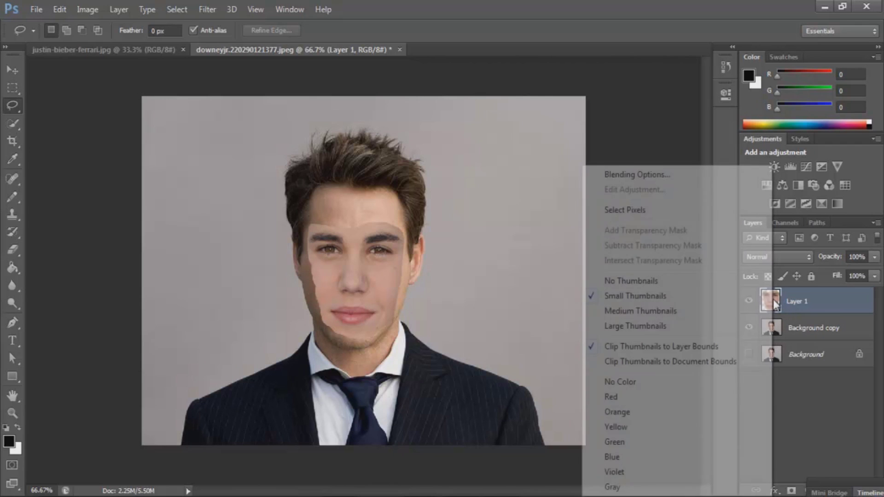
pyautogui.click(662, 210)
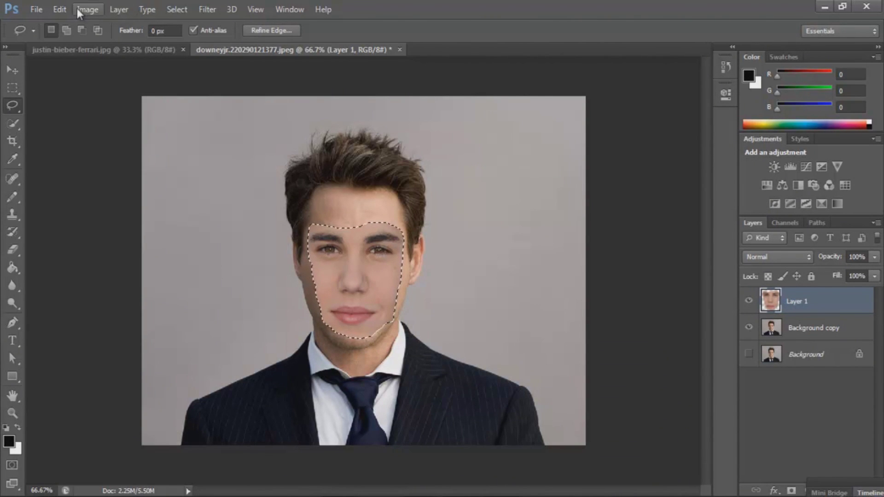
pyautogui.click(179, 9)
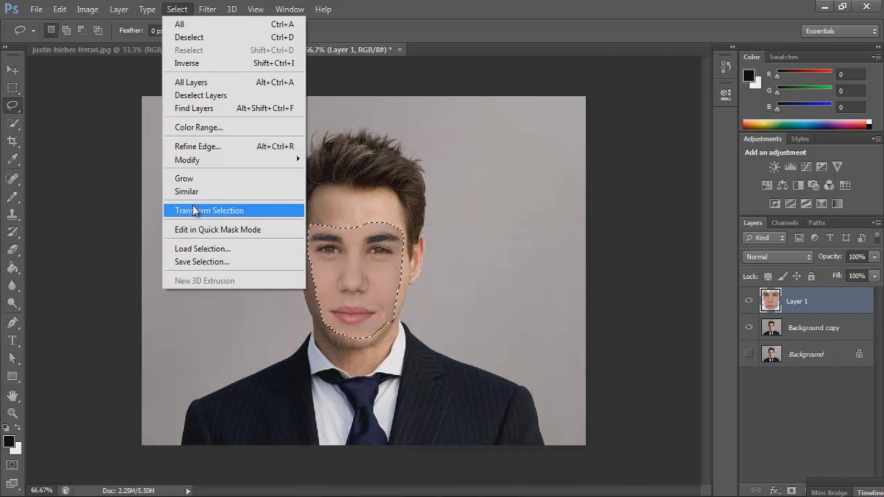
pyautogui.click(207, 39)
pyautogui.moveTo(209, 161)
pyautogui.click(356, 202)
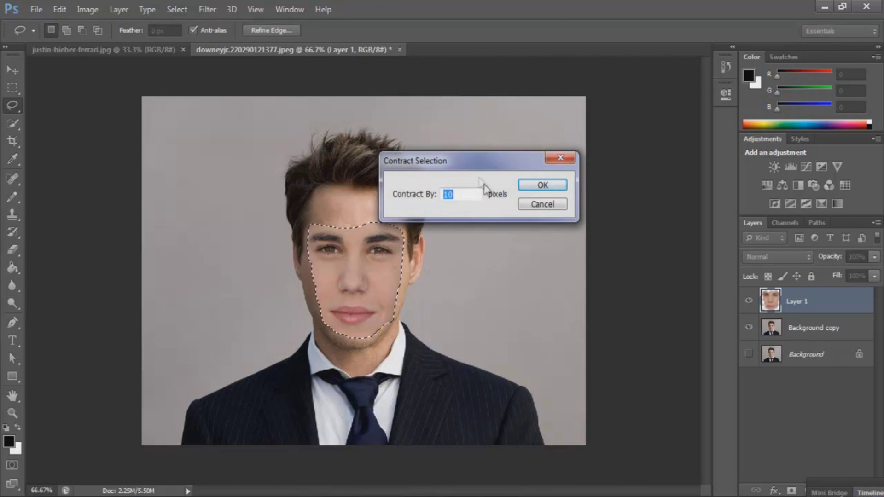
pyautogui.moveTo(478, 181); pyautogui.dragTo(515, 190)
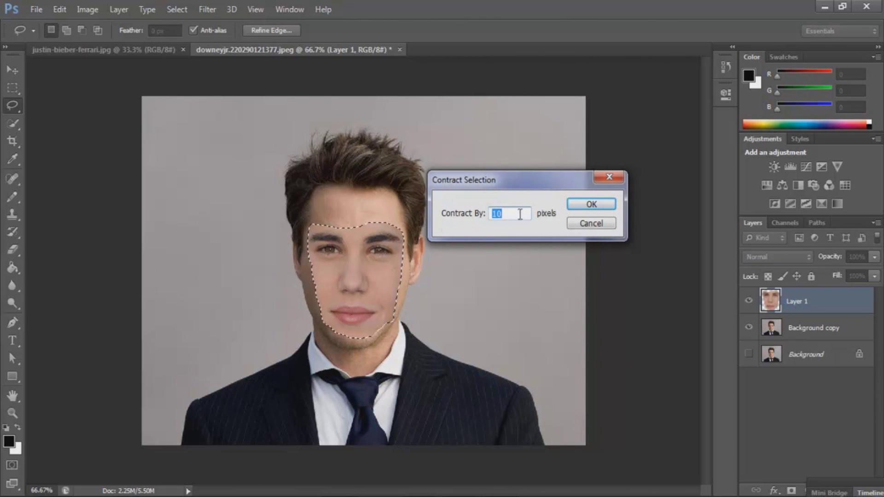
pyautogui.write('5')
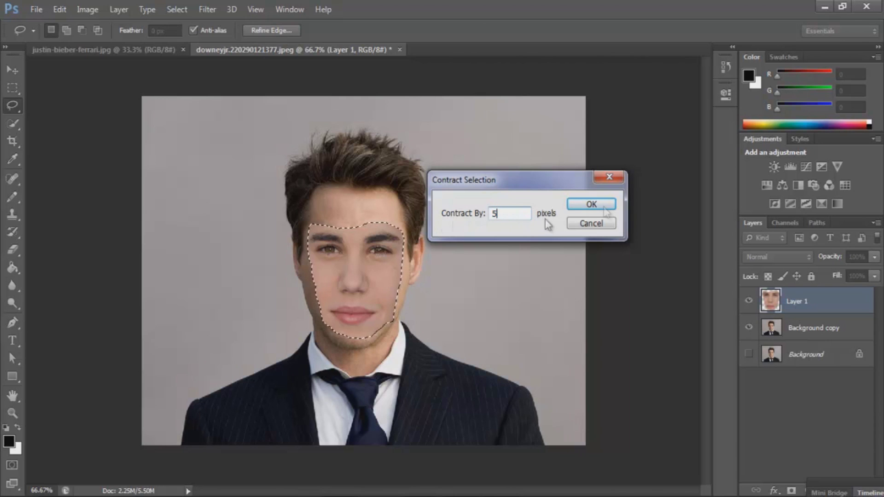
pyautogui.click(594, 204)
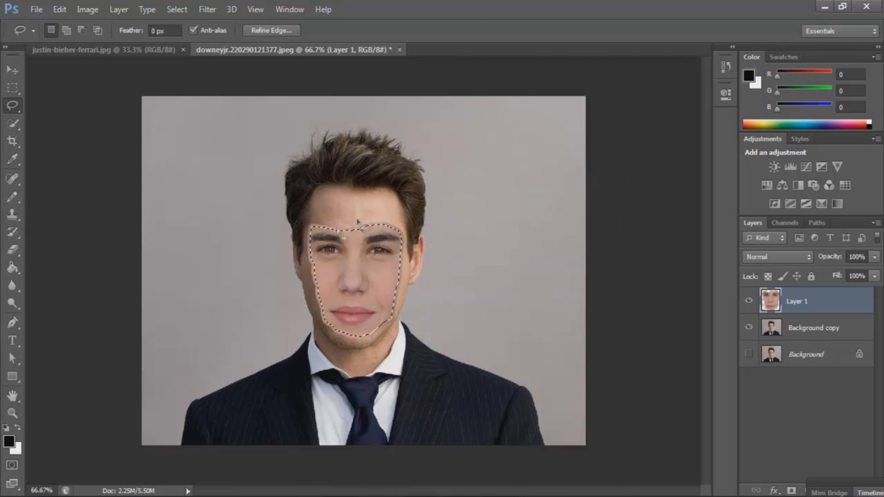
# Hide Layer 1 and delete the selected original face area from Background copy.
pyautogui.click(748, 301)
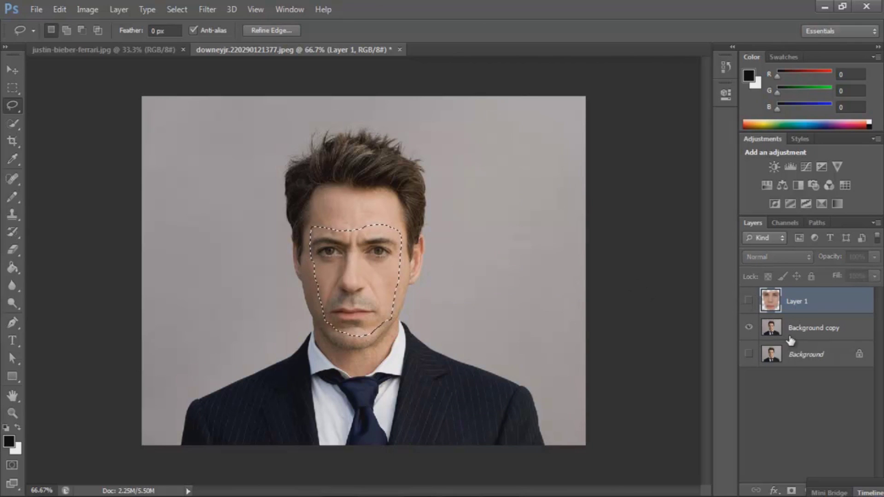
pyautogui.click(808, 332)
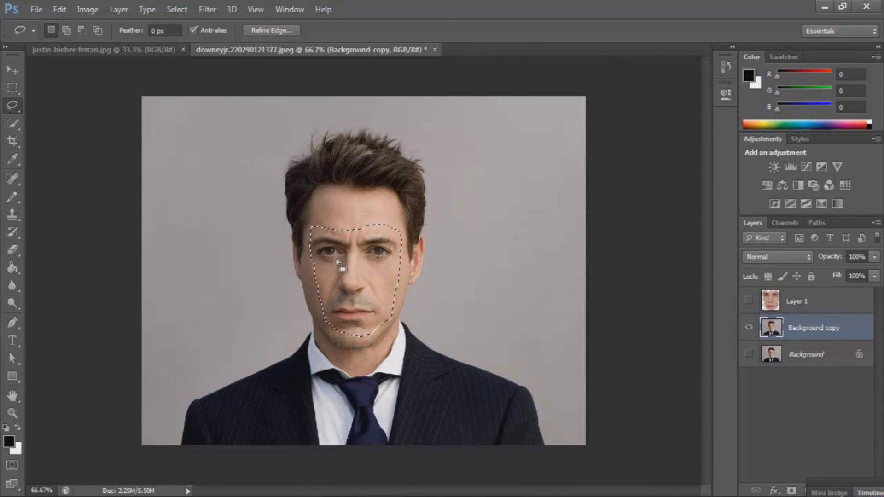
pyautogui.press('Delete')
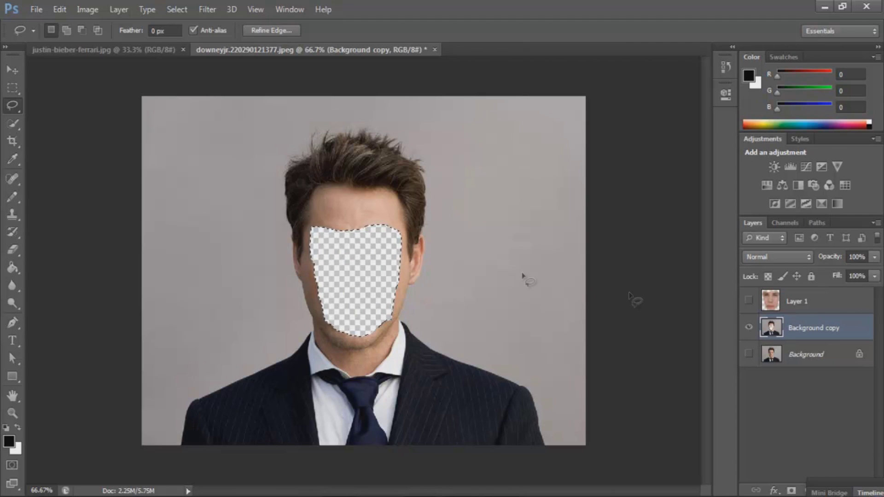
# Compare layer visibility, deselect, and select both Layer 1 and Background copy.
pyautogui.click(748, 300)
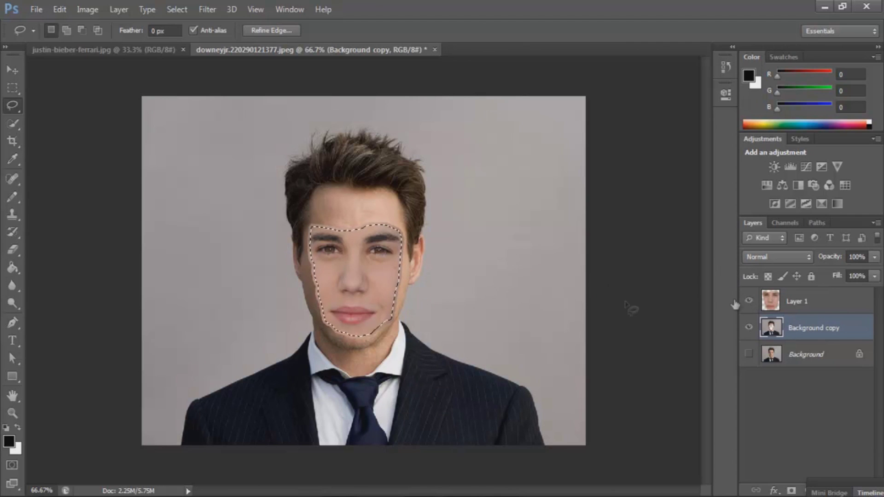
pyautogui.click(748, 302)
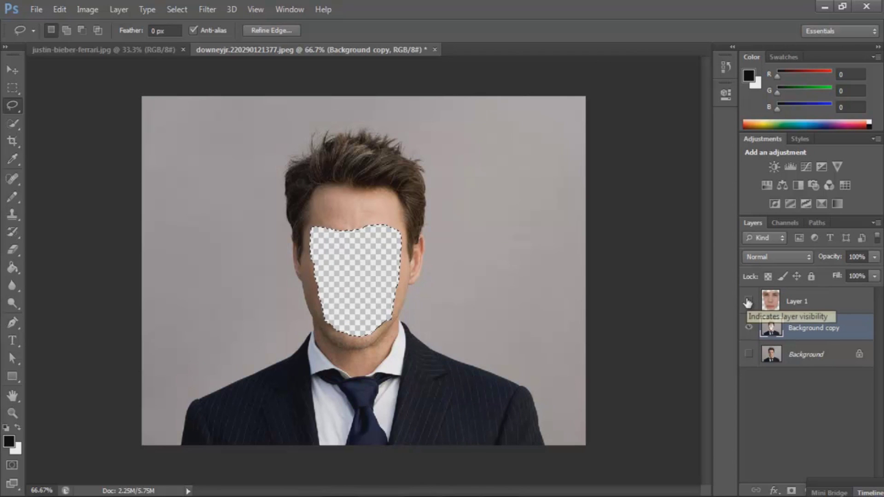
pyautogui.click(748, 302)
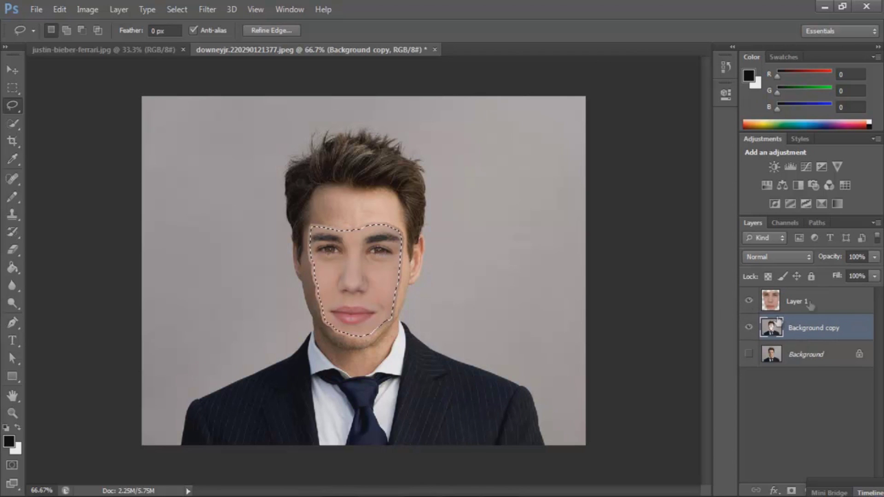
pyautogui.click(749, 328)
pyautogui.click(749, 327)
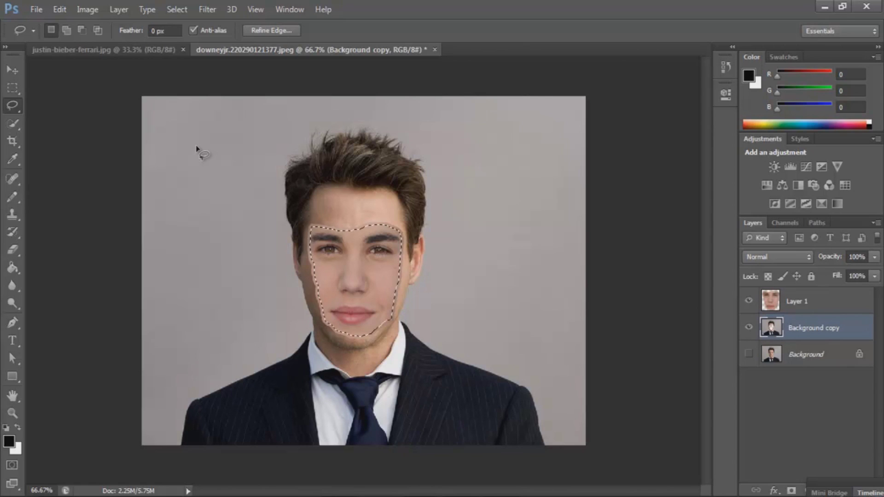
pyautogui.hotkey('ctrl', 'd')
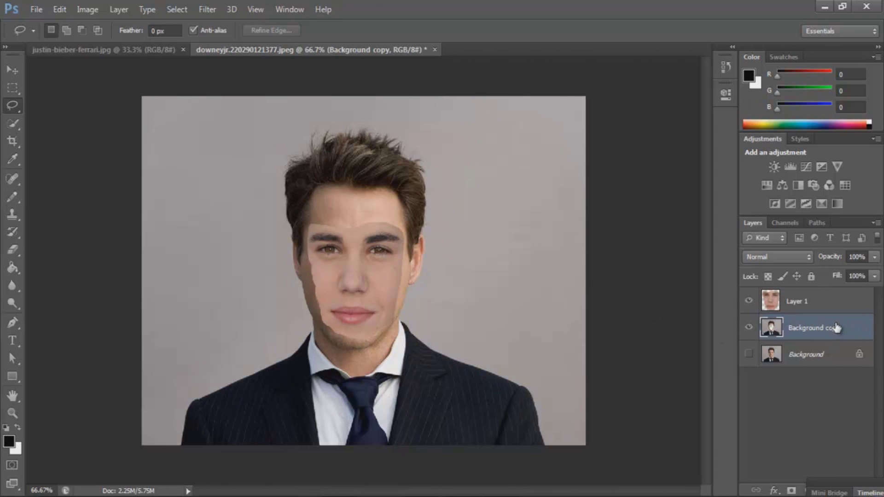
pyautogui.keyDown('shift'); pyautogui.click(828, 301); pyautogui.keyUp('shift')
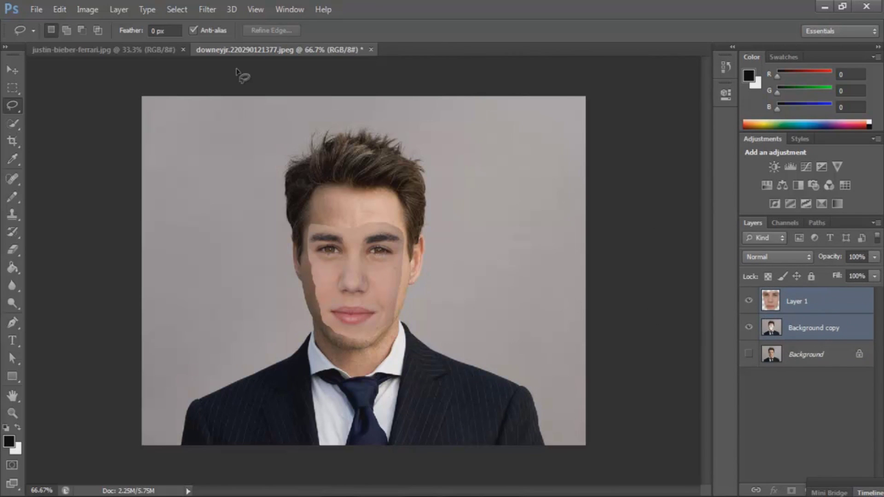
# Auto-Blend Layer 1 and Background copy as Panorama with Seamless Tones and Colors enabled.
pyautogui.click(58, 9)
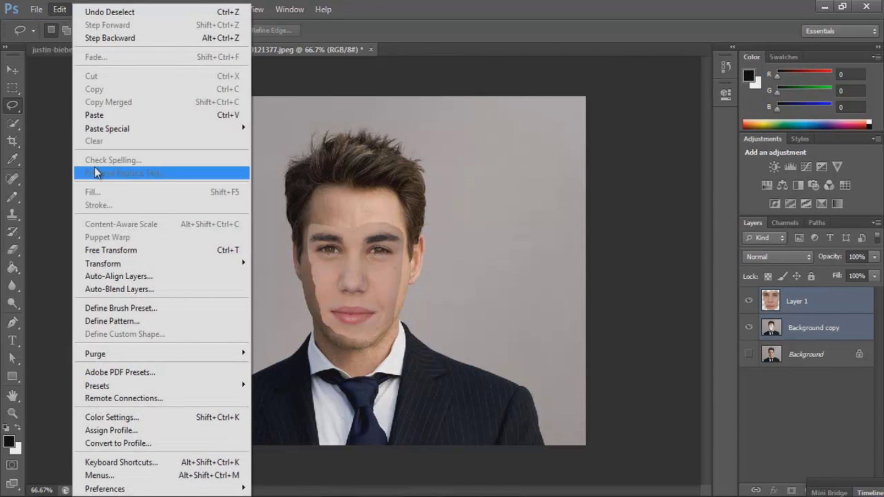
pyautogui.click(124, 289)
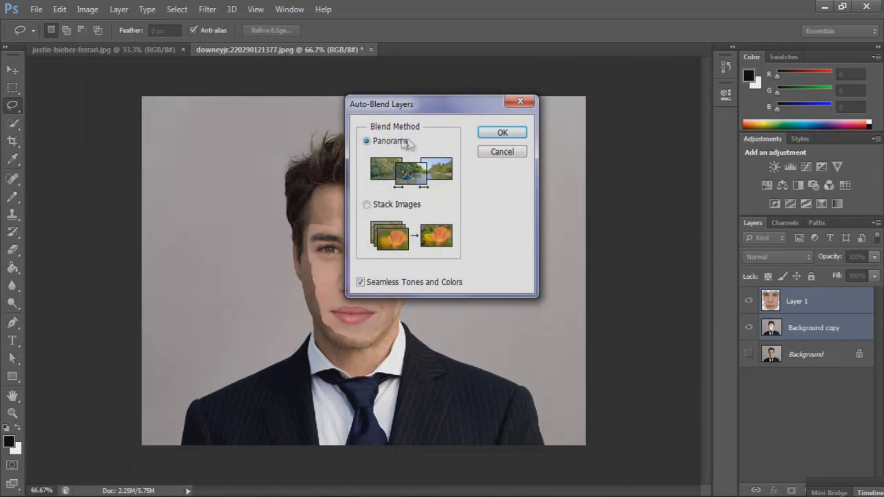
pyautogui.click(373, 283)
pyautogui.click(412, 282)
pyautogui.click(502, 133)
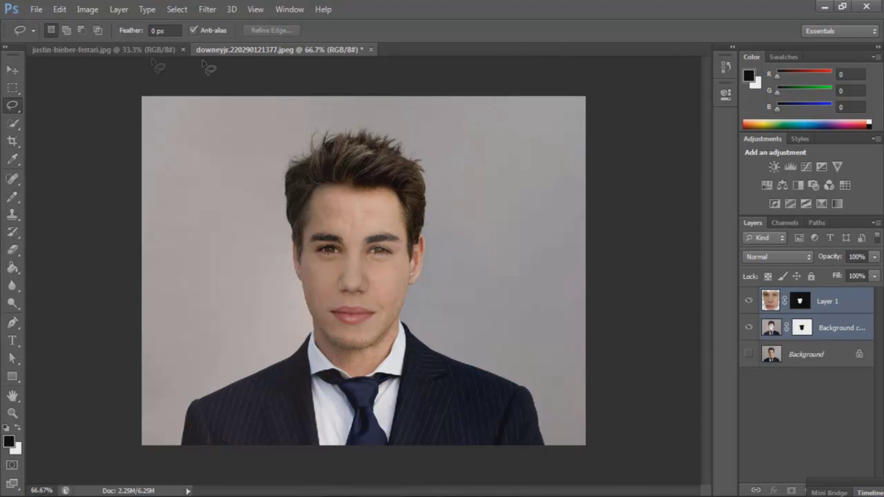
pyautogui.click(129, 48)
pyautogui.click(247, 47)
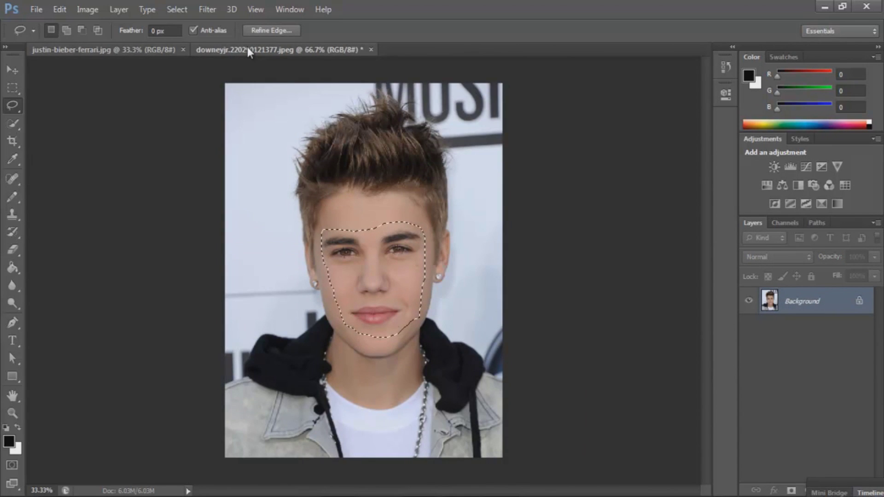